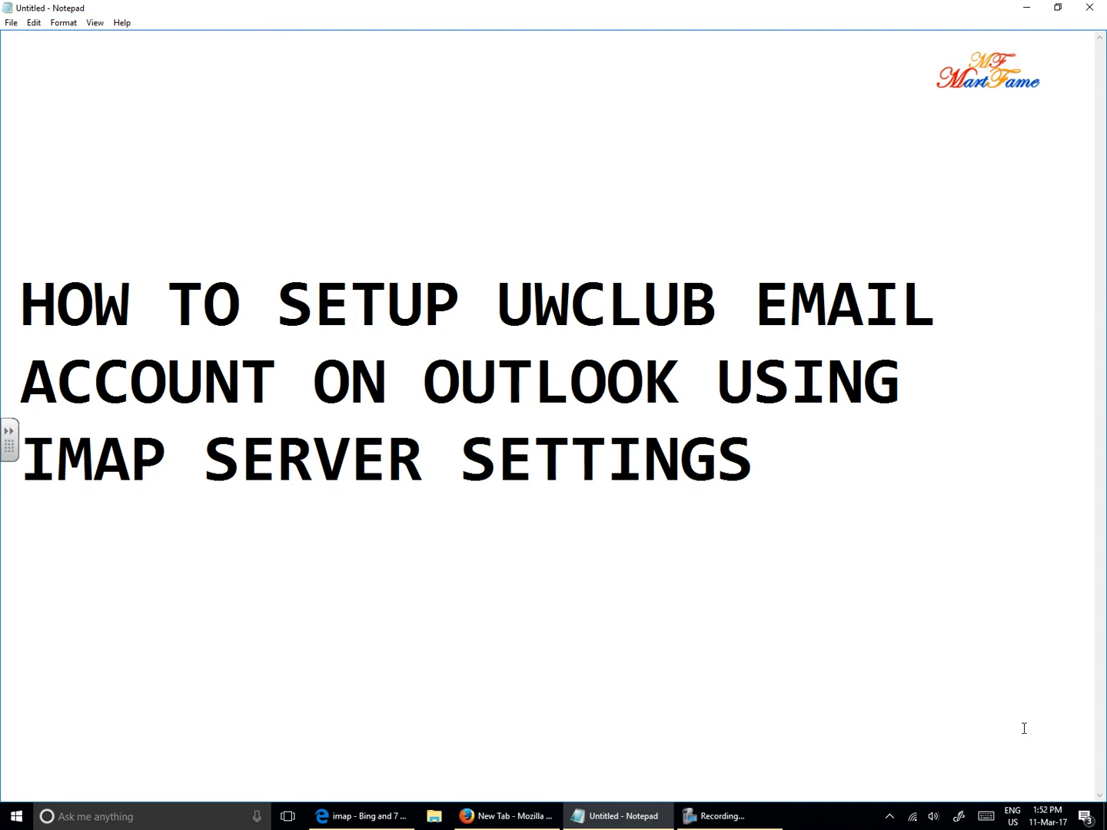
- Search Windows for 'out' so Outlook 2013 appears as the best match
click(181, 820)
text(out)
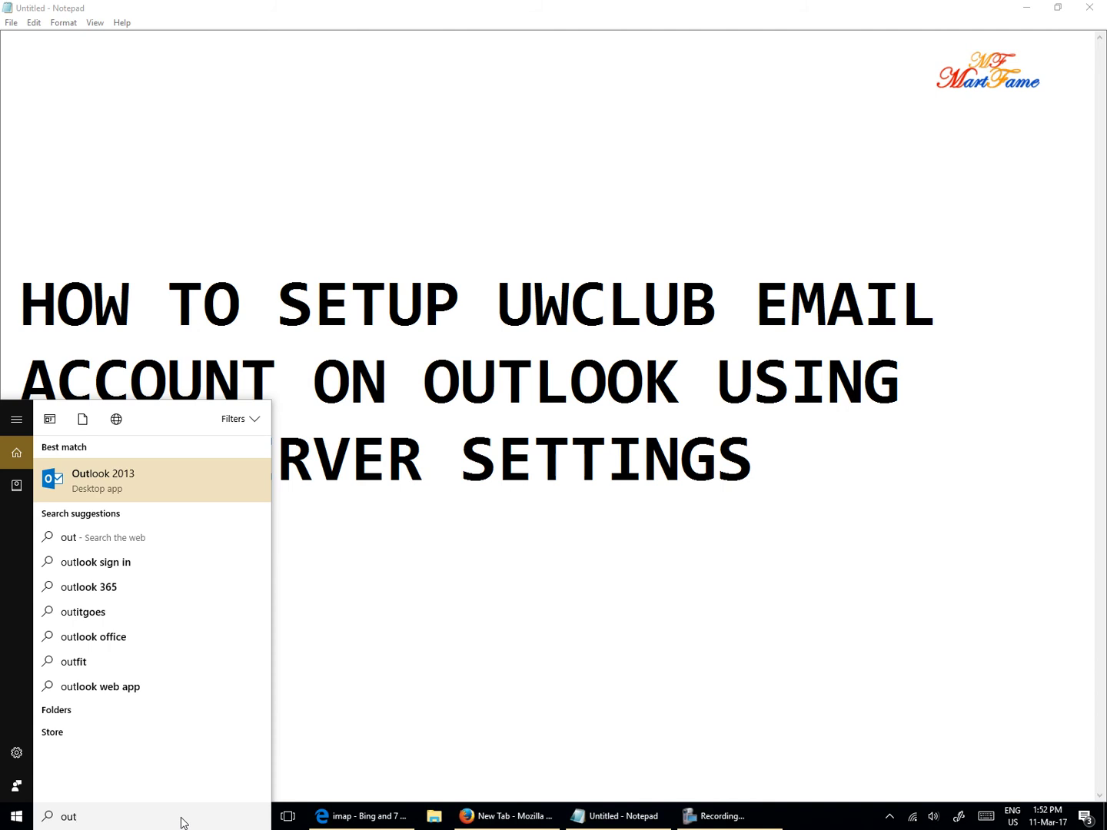
- Launch Outlook 2013, close the activation notice, and show the FILE Account Information page
click(134, 476)
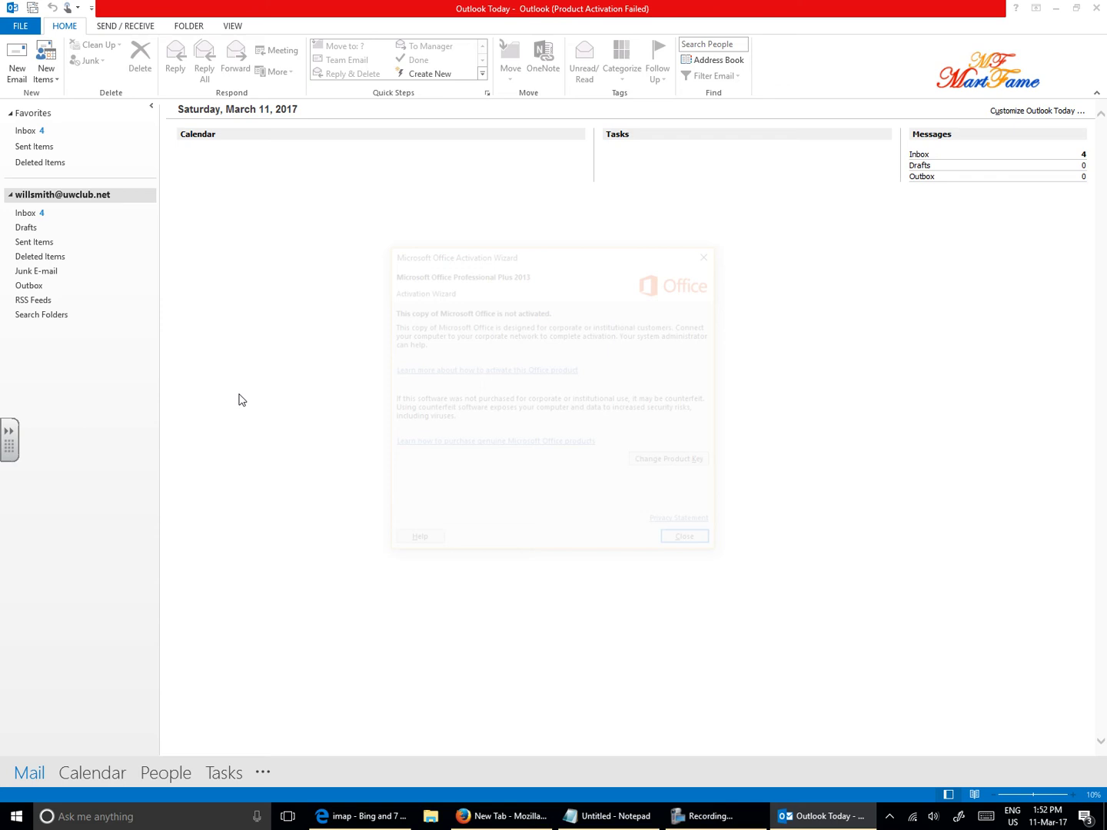
click(696, 542)
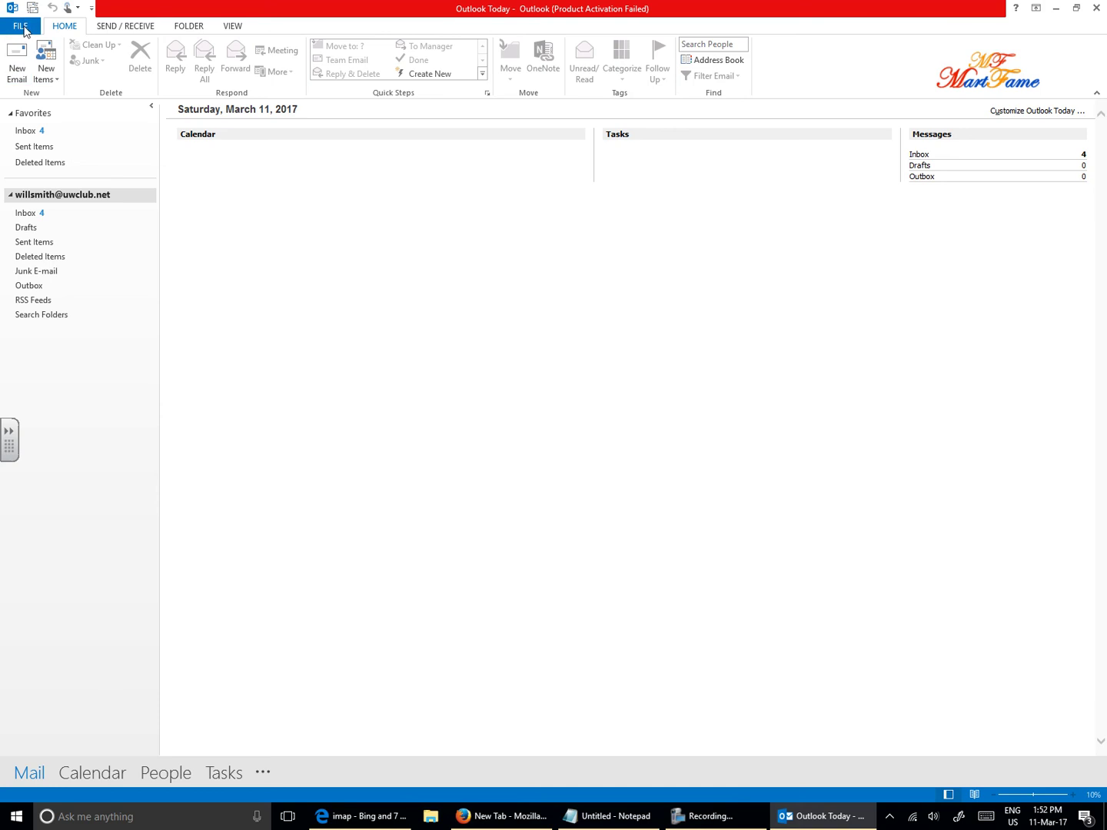
click(23, 26)
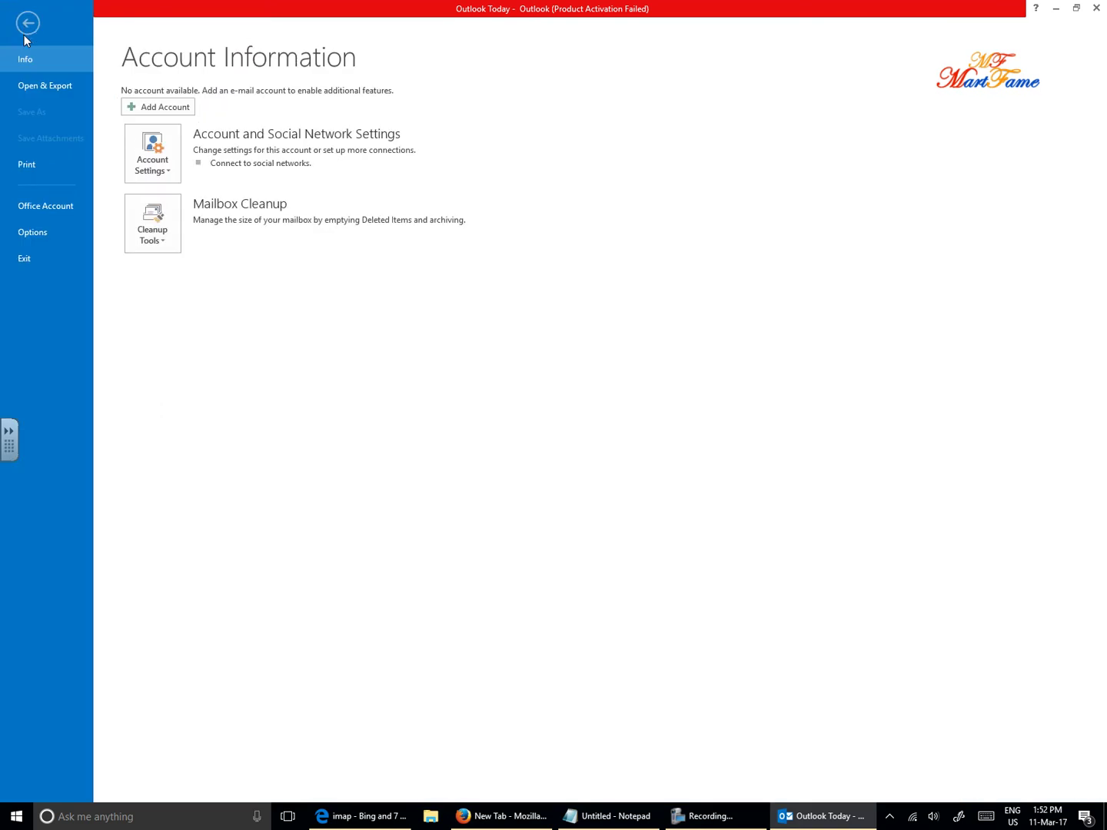
- Start a new account and enter the display name and the uwclub.net e-mail address
click(182, 108)
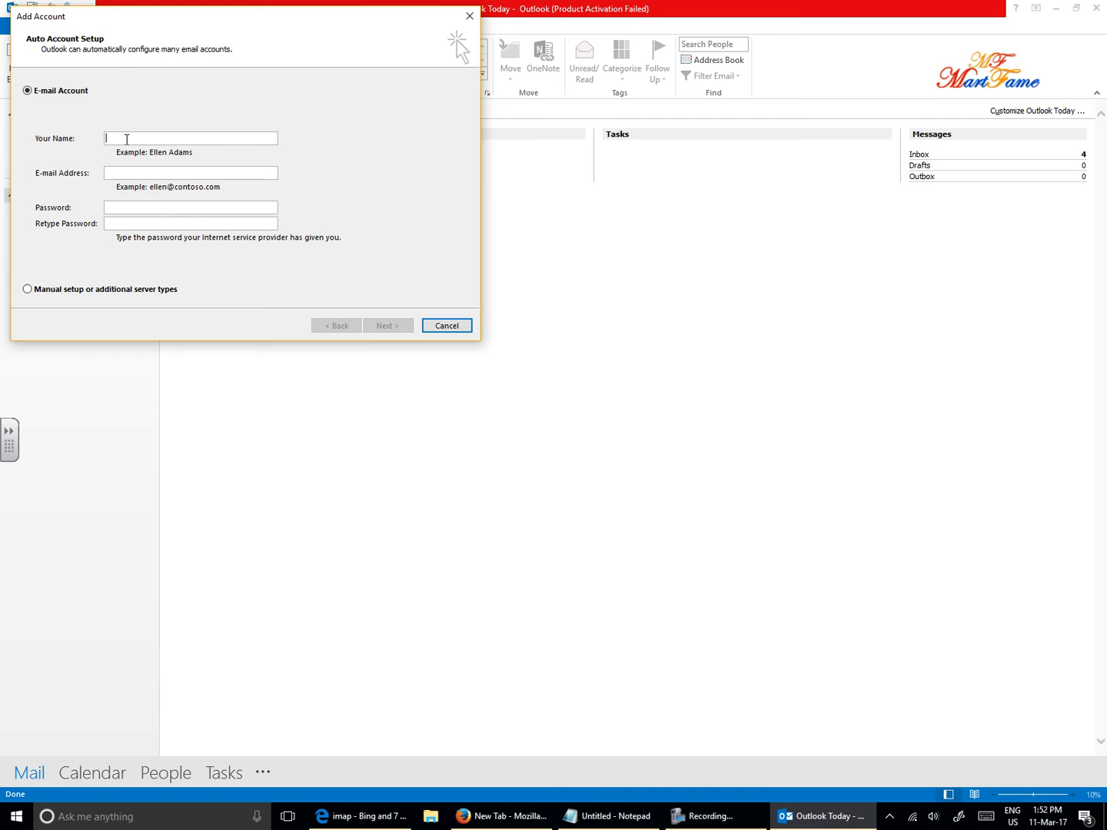
text(new)
key(BackSpace)
key(BackSpace)
key(BackSpace)
text(New Man)
click(140, 173)
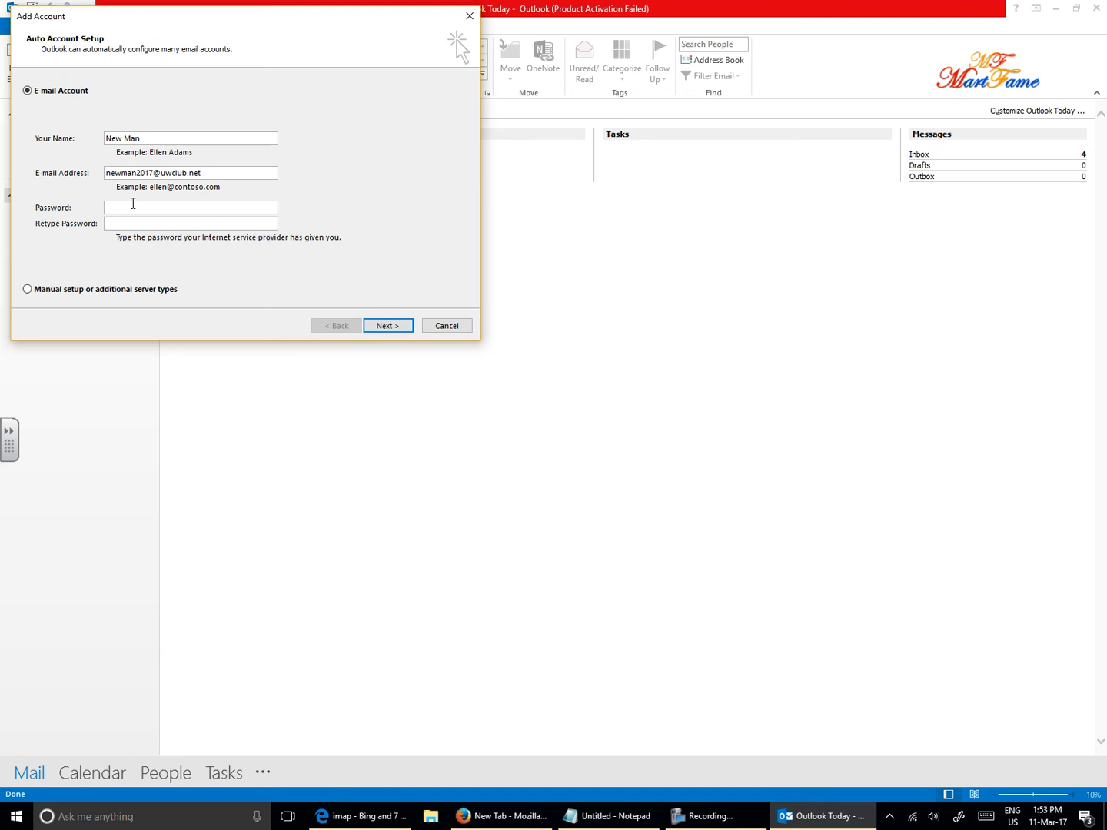
- Enter and confirm the account password, and choose manual setup or additional server types
click(133, 206)
text(*************************)
click(30, 292)
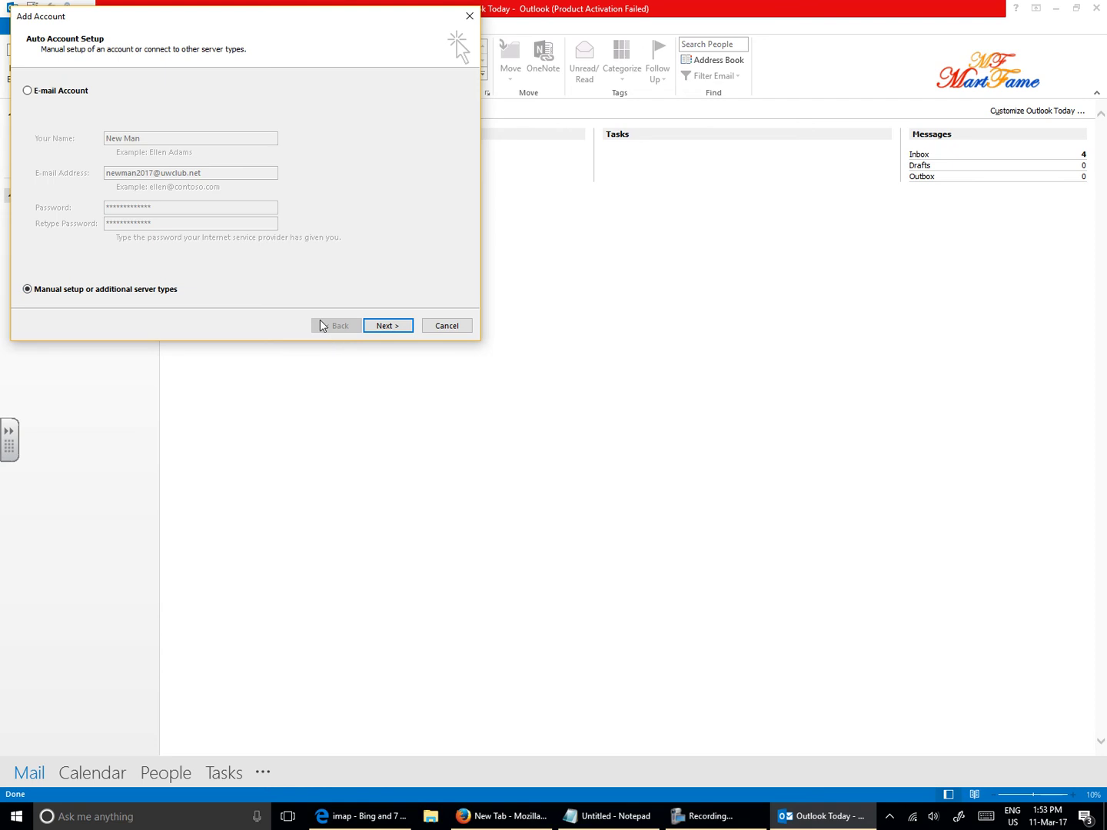
- Pick POP or IMAP as the service type and advance to the server settings page
click(384, 325)
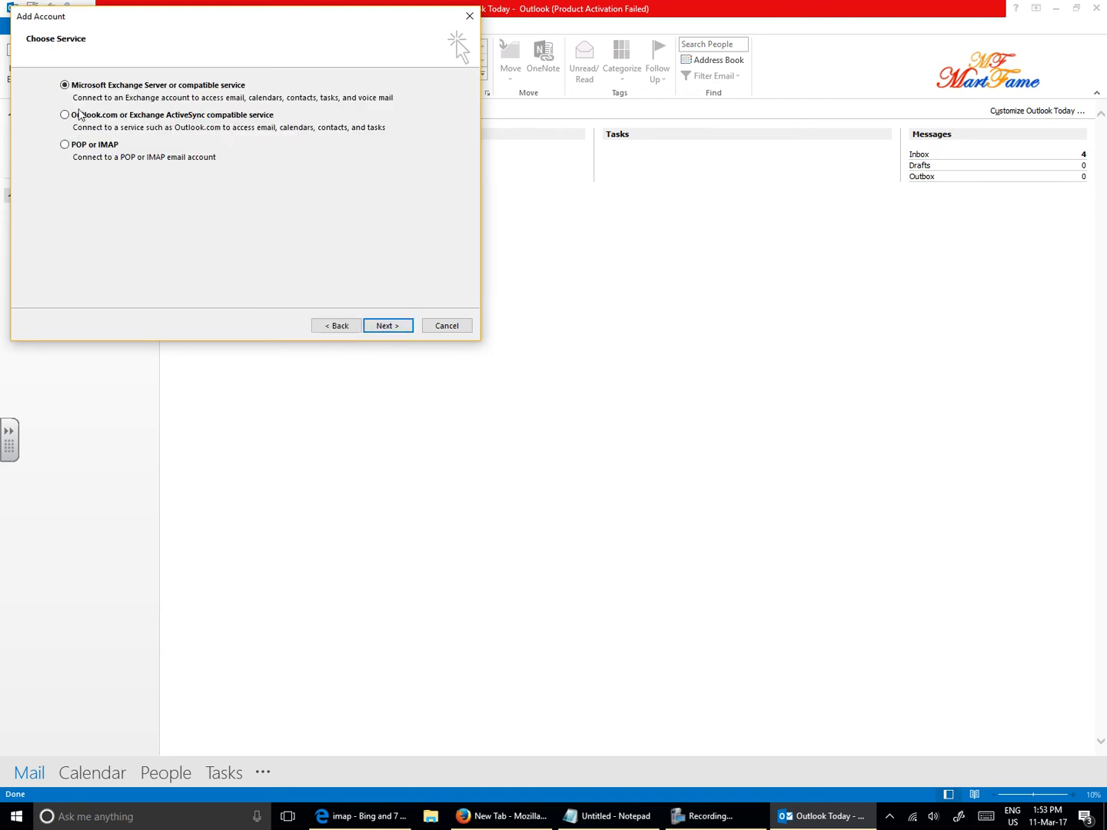
click(65, 146)
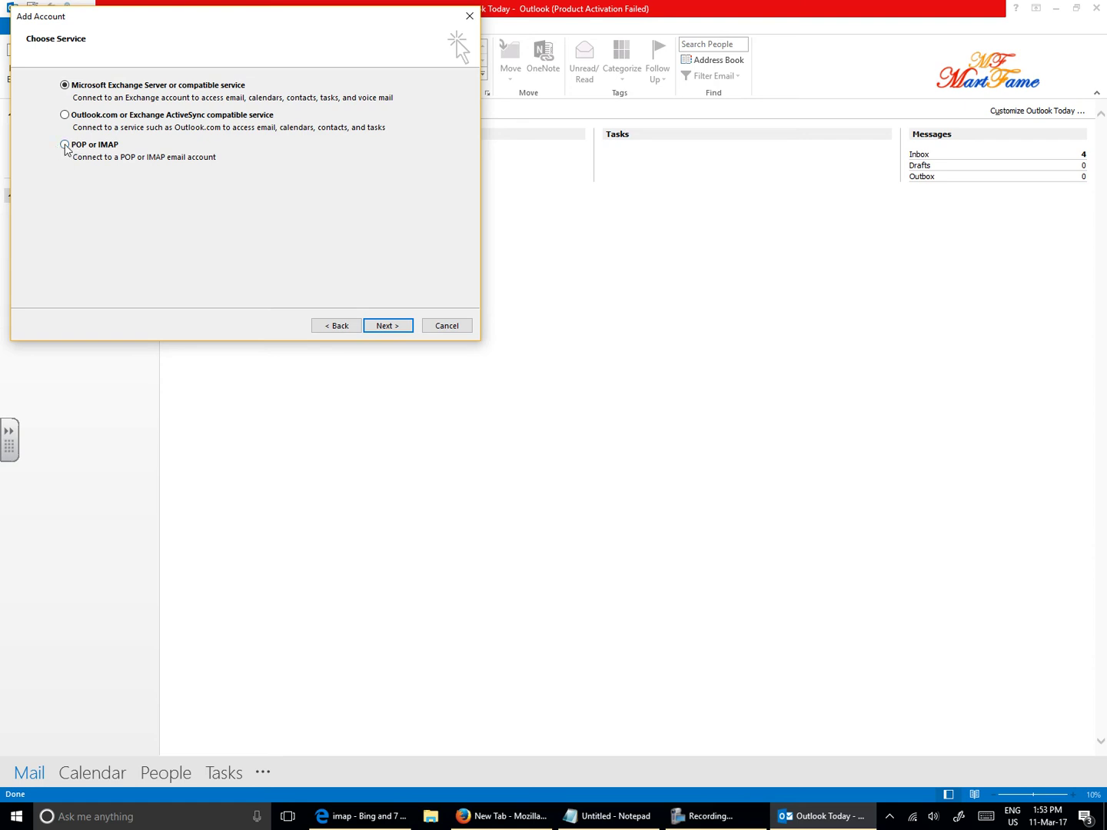
click(383, 325)
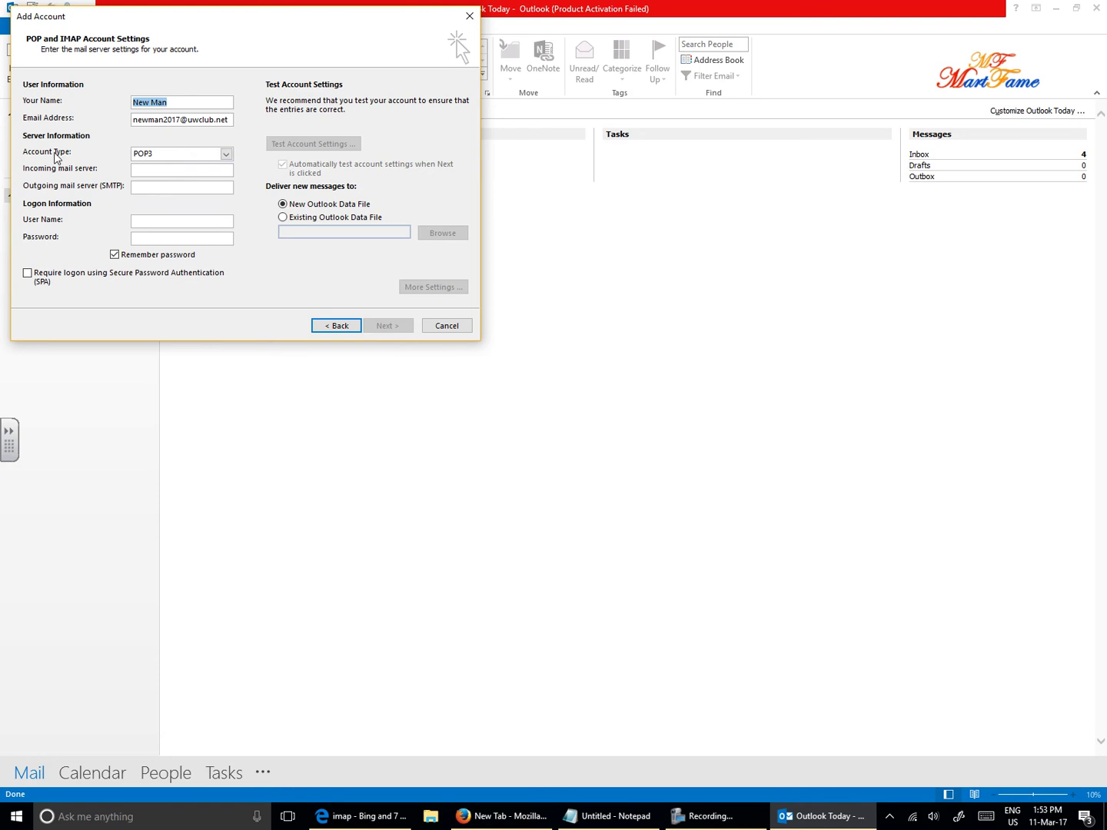
- Set account type IMAP, incoming server pop3.uwclub.net and outgoing server smtp.uwclub.net
click(226, 155)
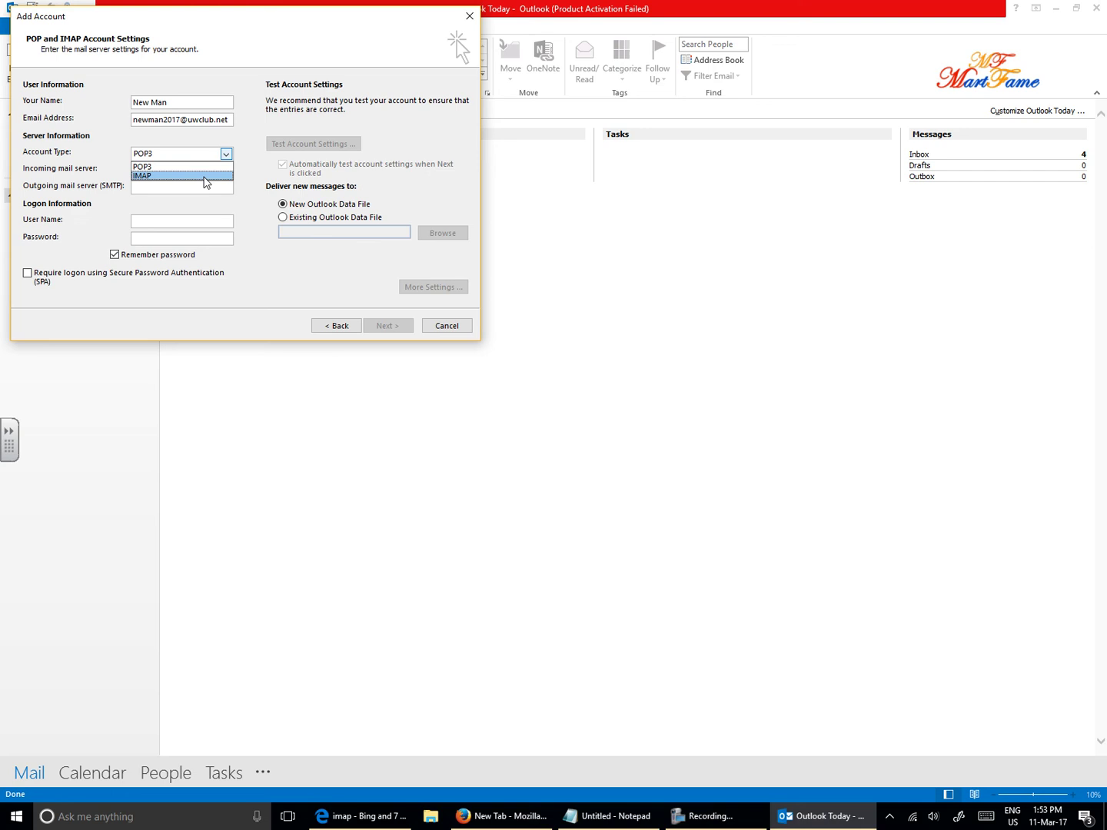
click(204, 176)
click(166, 169)
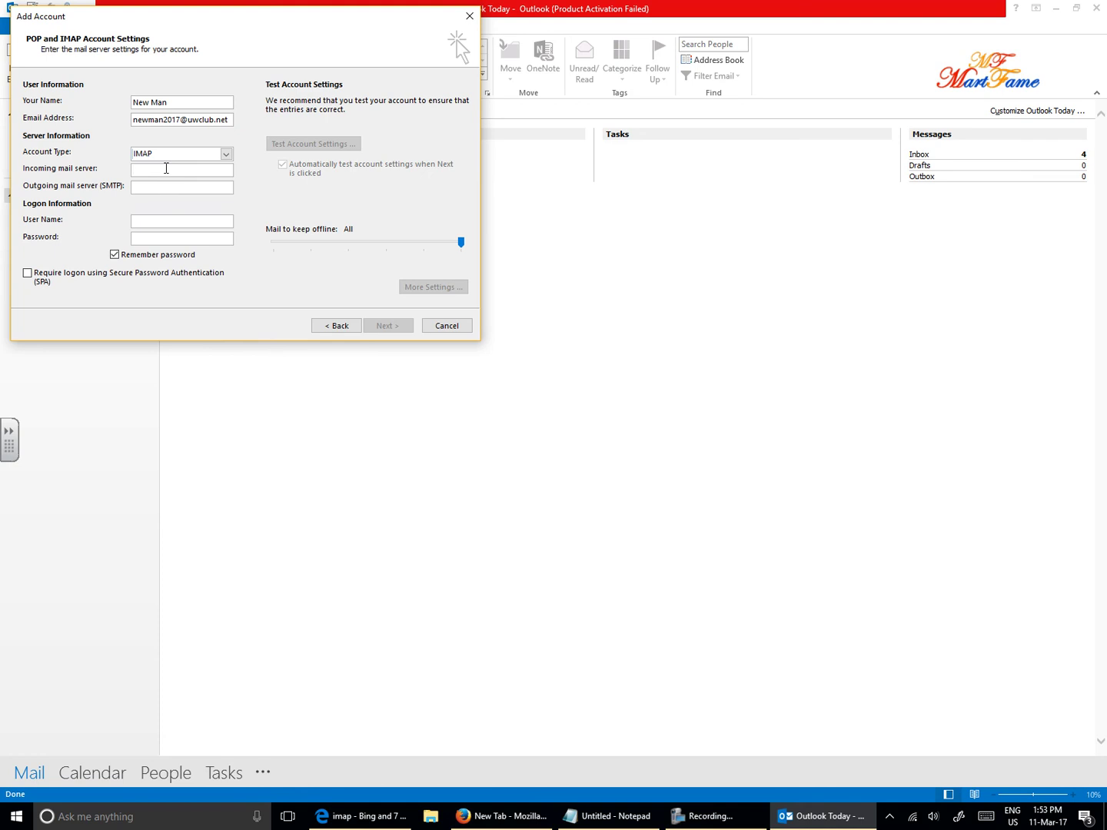
text(pop3.uwclub.netsmtp.uwclub.net)
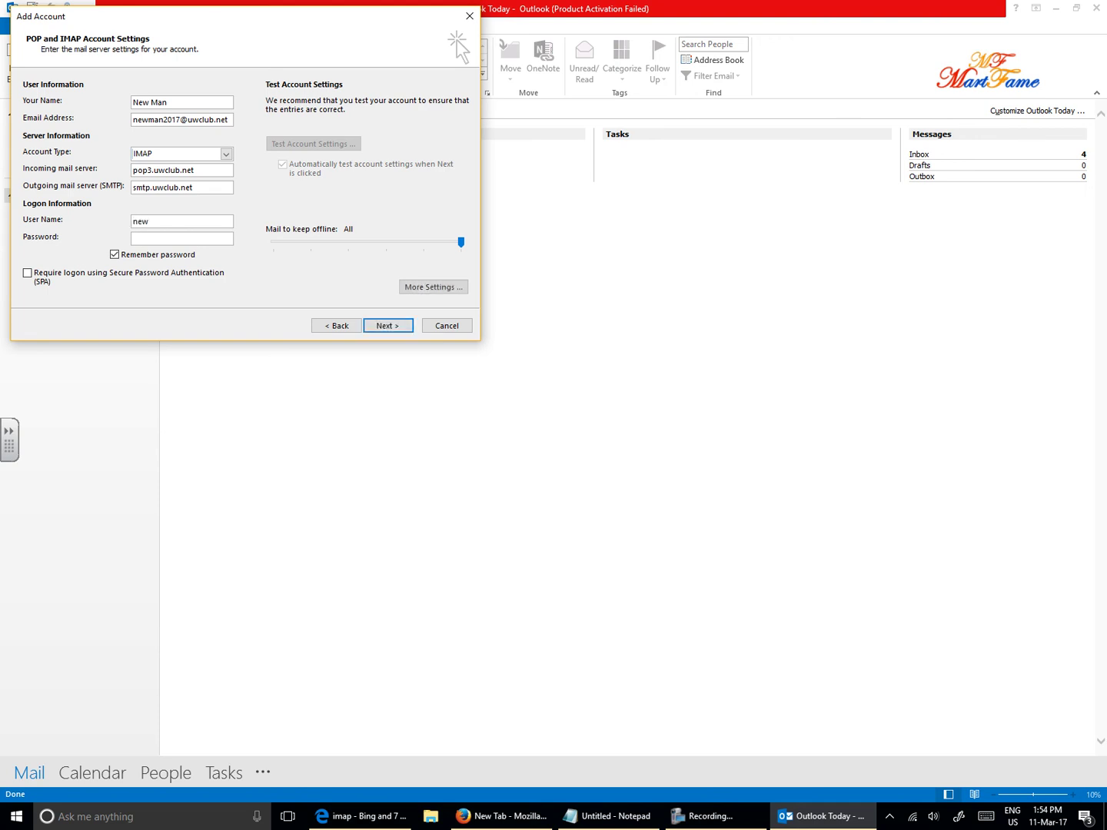
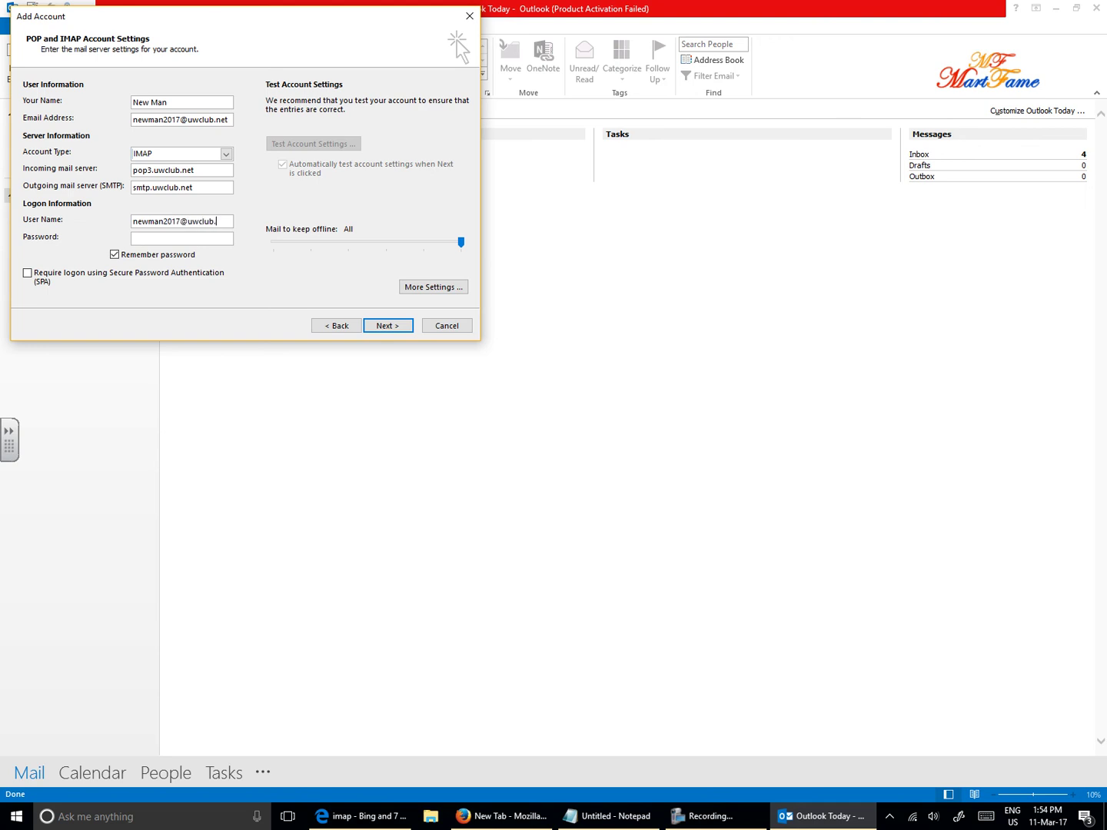
- Enter the full e-mail address as user name and the account password
text(*********)
text(****)
key(BackSpace)
key(BackSpace)
key(BackSpace)
key(BackSpace)
key(BackSpace)
key(BackSpace)
key(BackSpace)
key(BackSpace)
key(BackSpace)
key(BackSpace)
key(BackSpace)
key(BackSpace)
text(*************)
- In More Settings, require outgoing server authentication using a separate logon
click(428, 289)
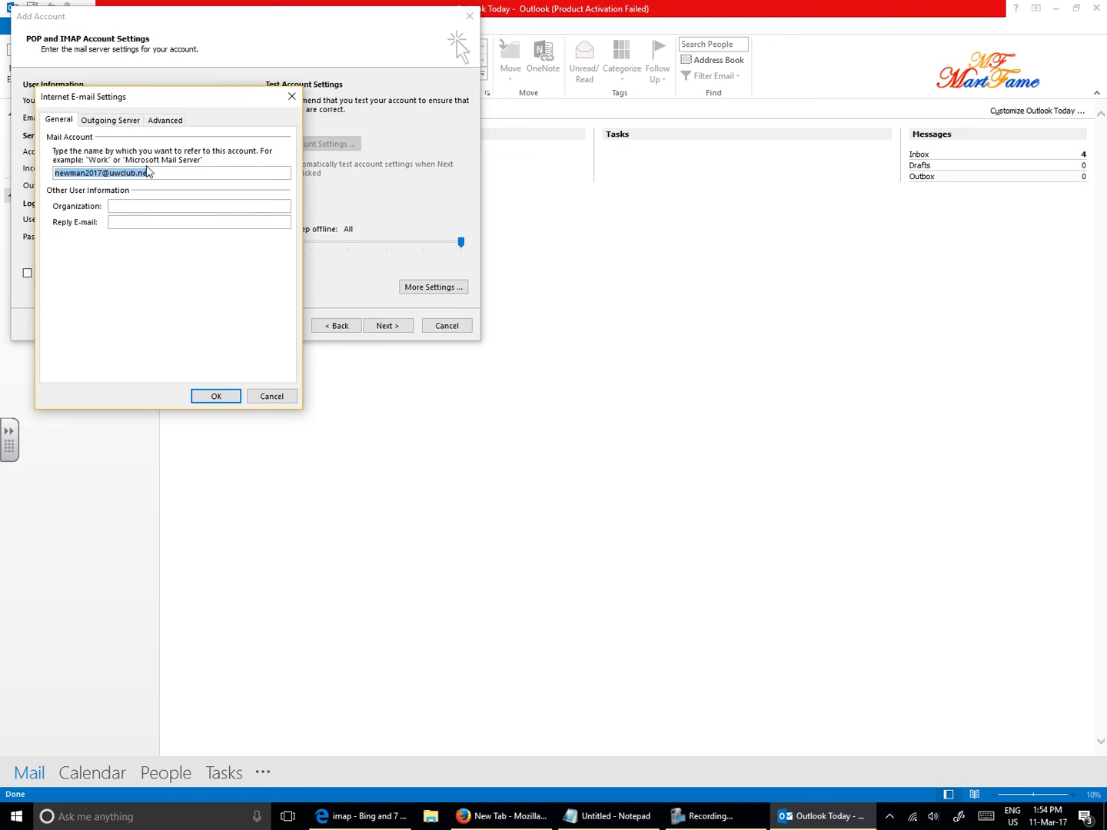
click(112, 123)
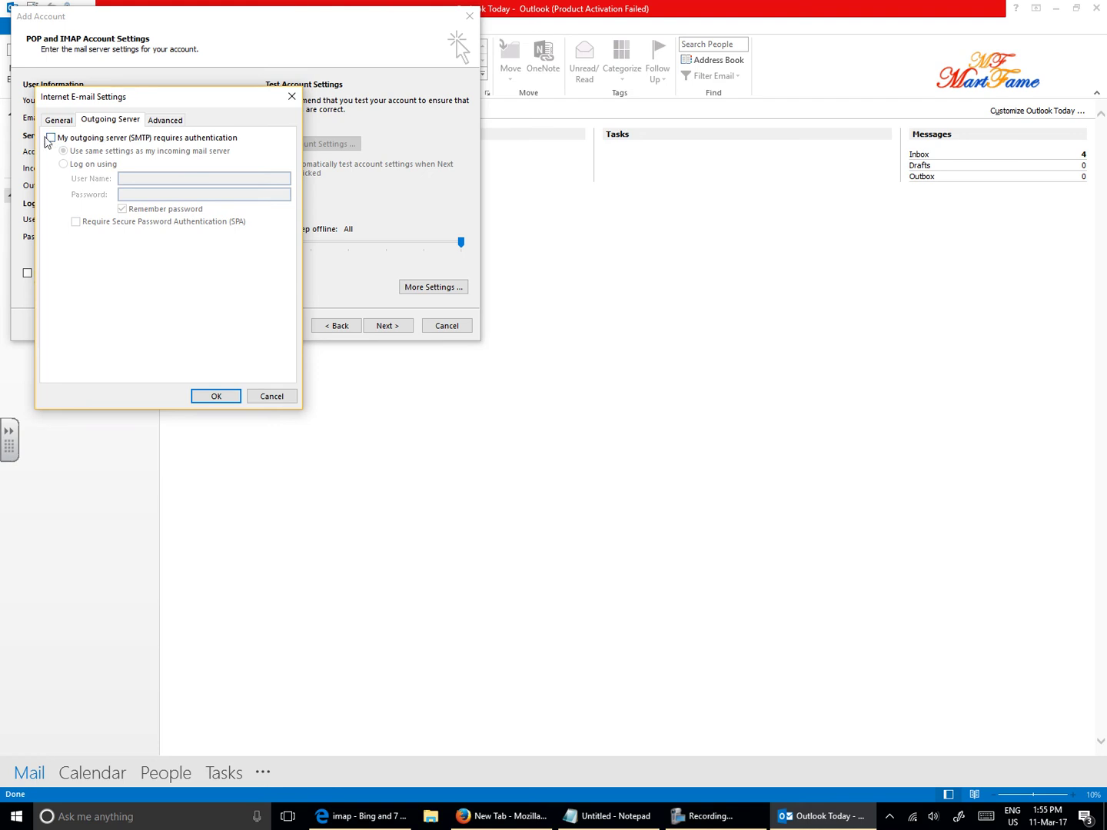
click(51, 139)
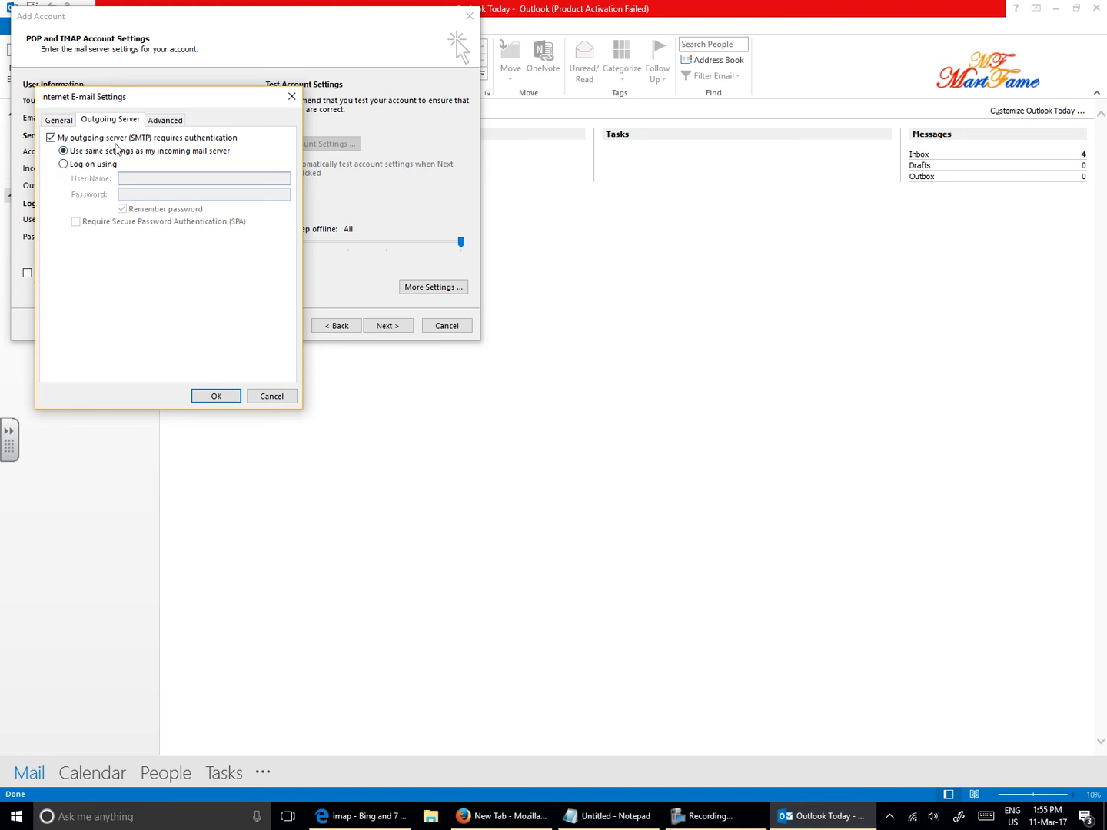
click(64, 163)
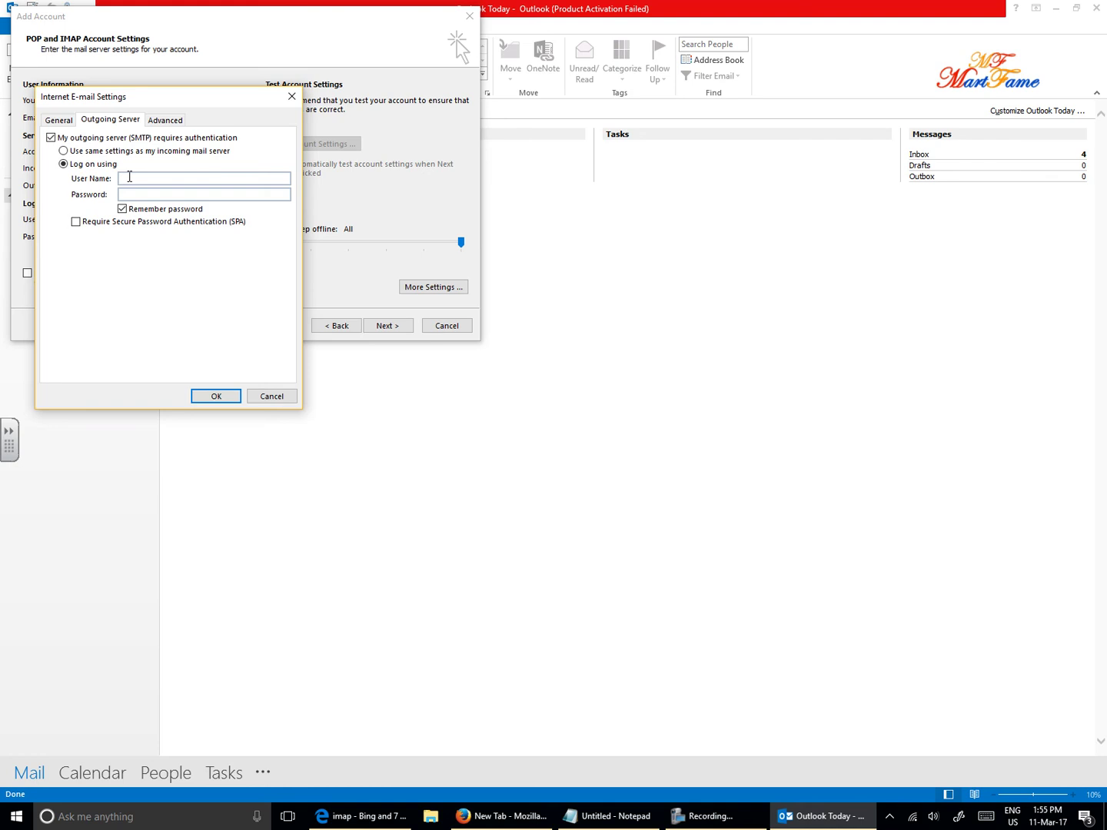
- Enter the account's full e-mail address as the outgoing server user name
text(smtp.uwclub.net)
drag(198, 176, 0, 179)
- Review the Advanced ports (IMAP 143, SMTP 25) and accept the Internet E-mail Settings
click(169, 123)
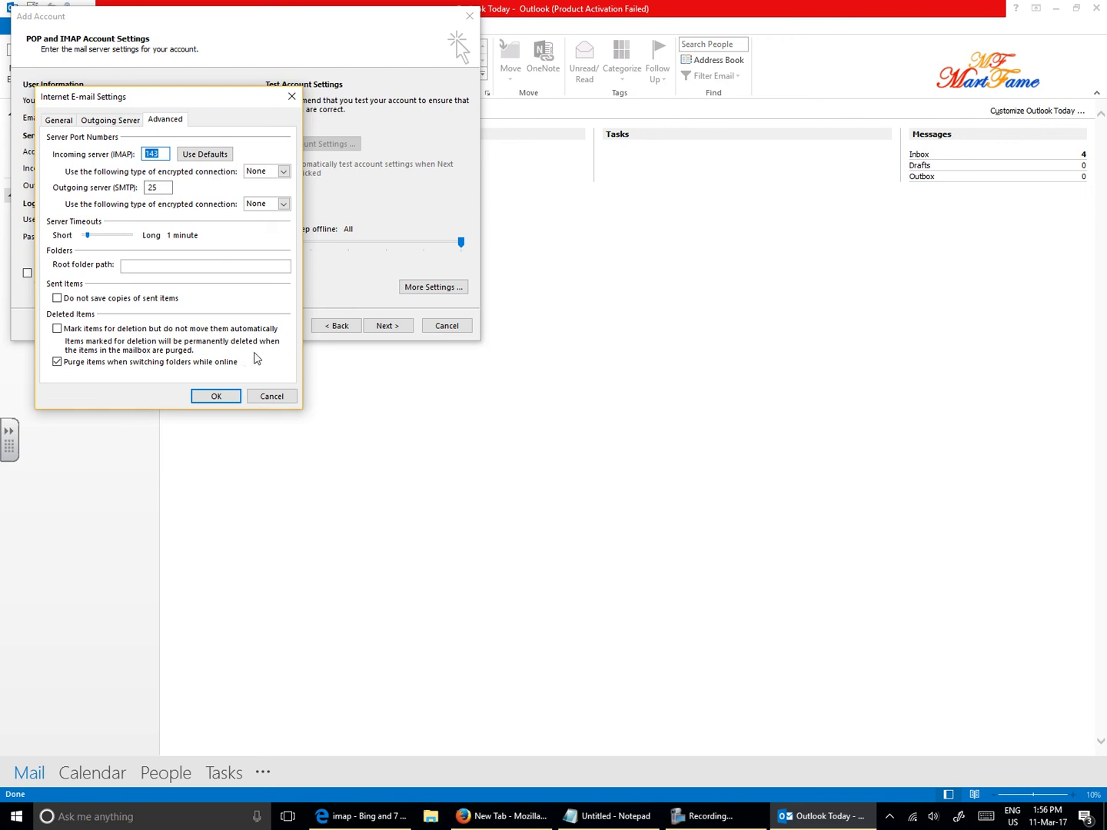
click(218, 396)
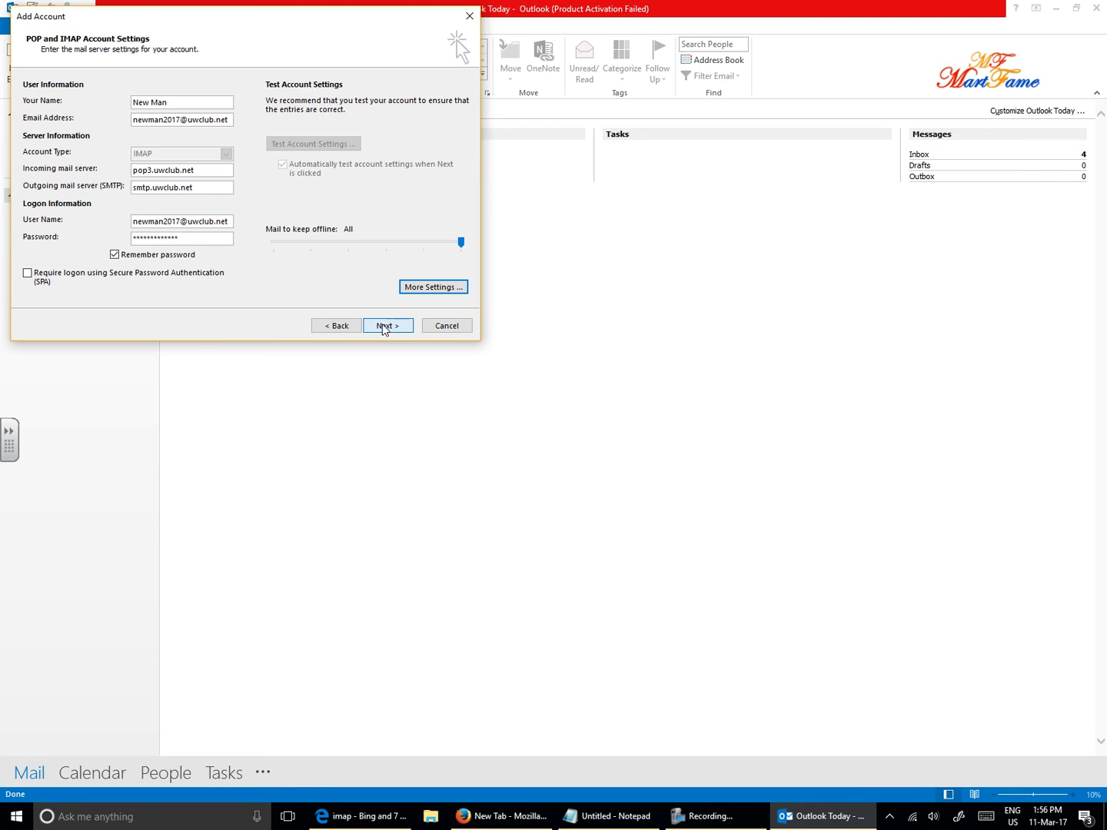
- Run the account settings test and close the successful test results
click(385, 326)
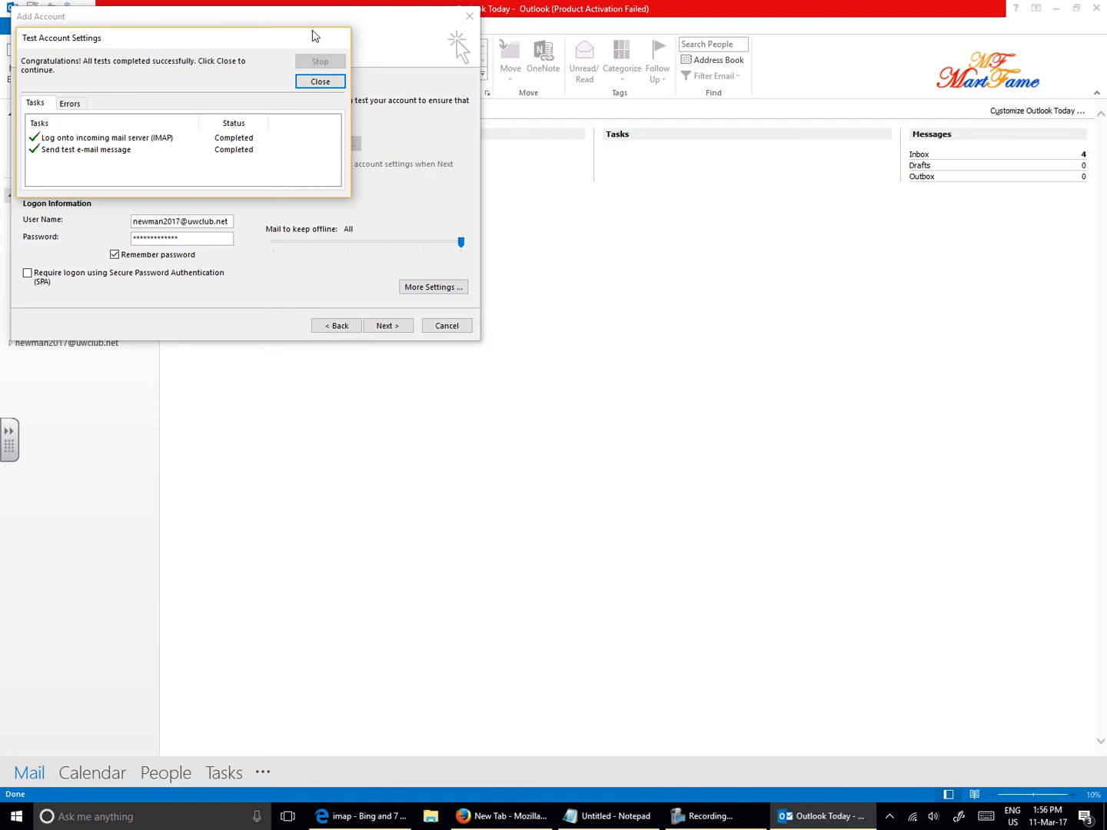
click(323, 82)
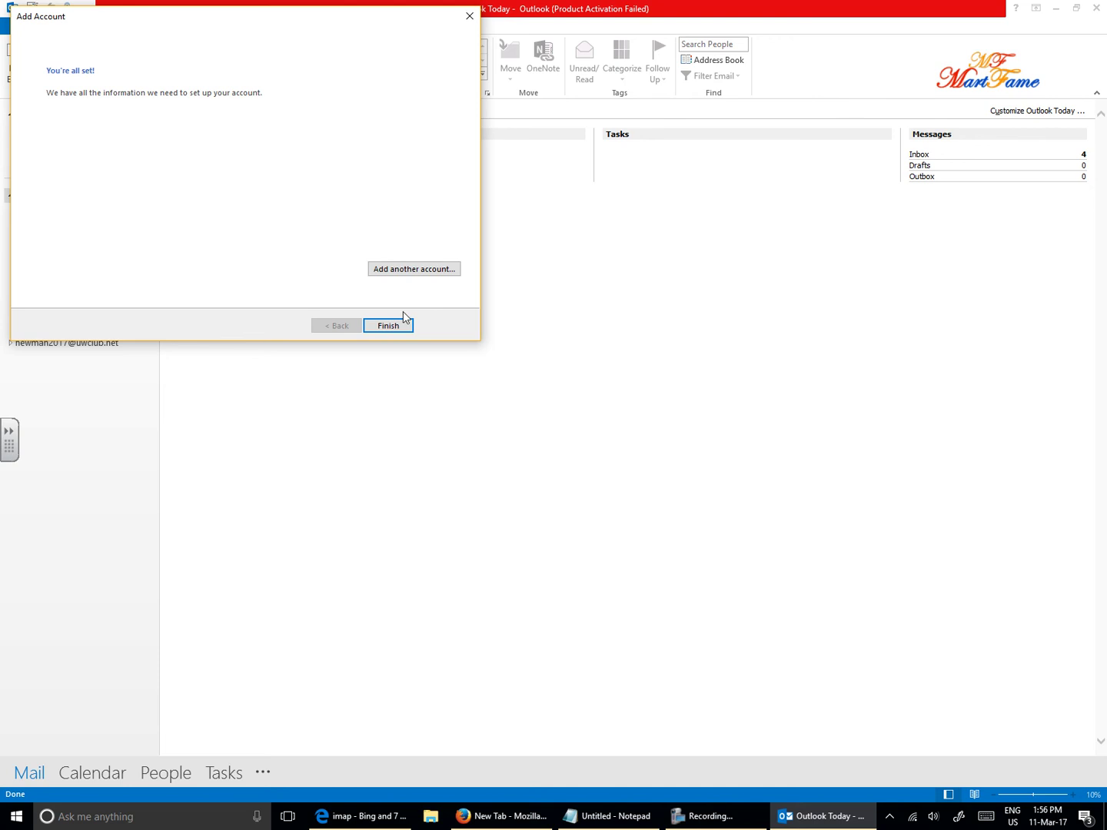
- Finish the Add Account wizard so the new account's Inbox and folders appear
click(389, 326)
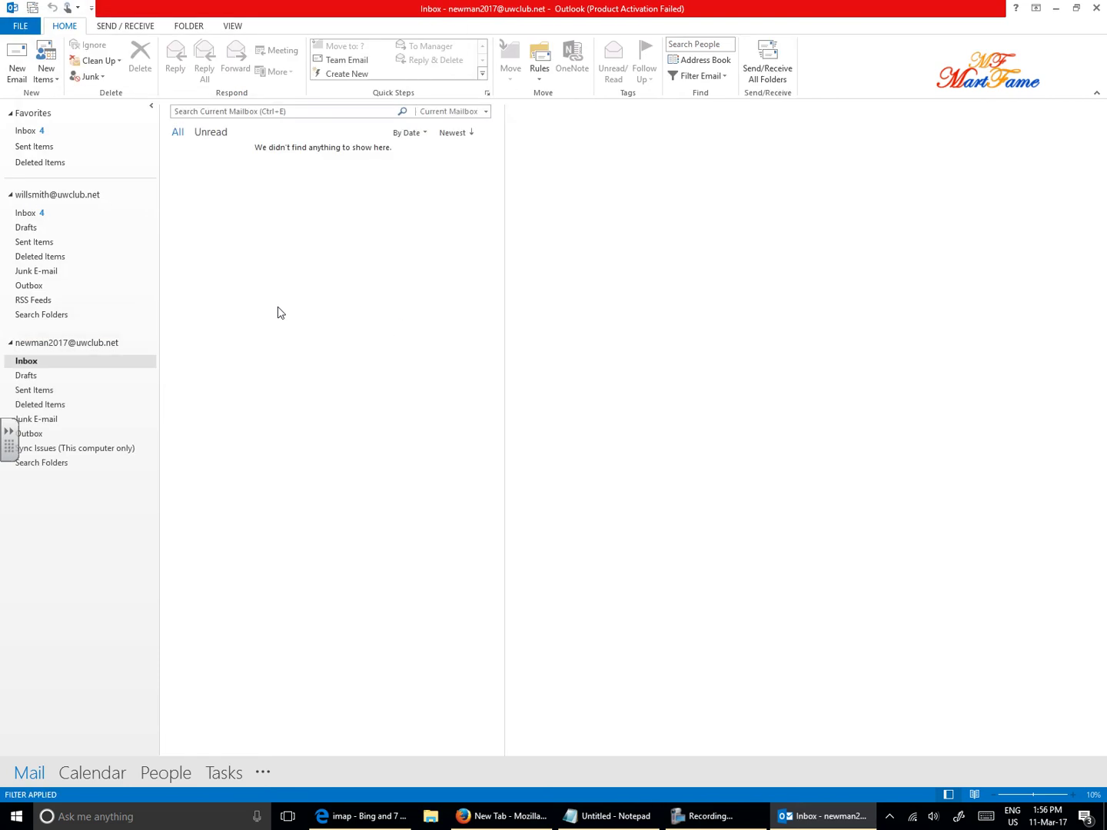